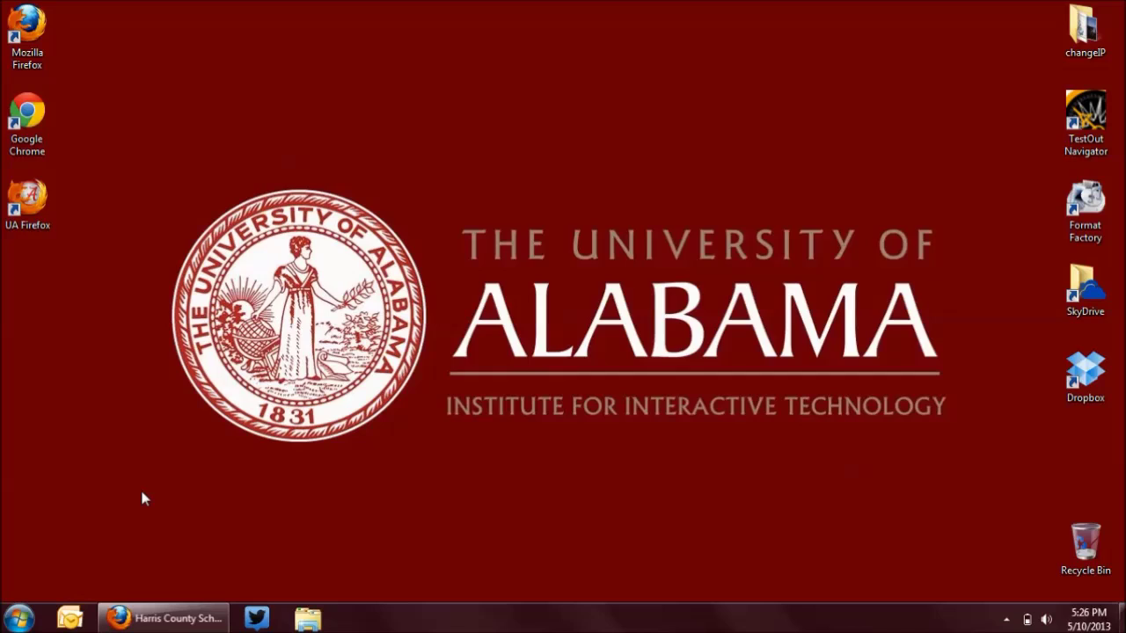
Step: Switch to Firefox and copy the full web address of the Harris County Schools Students page
left_click(164, 618)
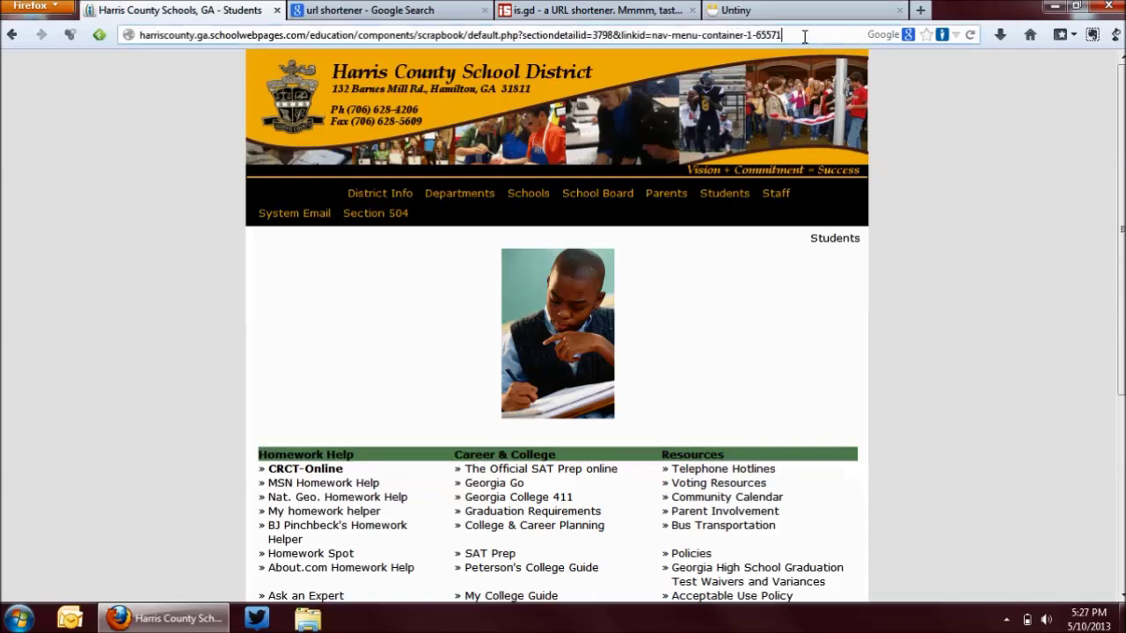
left_click_drag(782, 36, 53, 11)
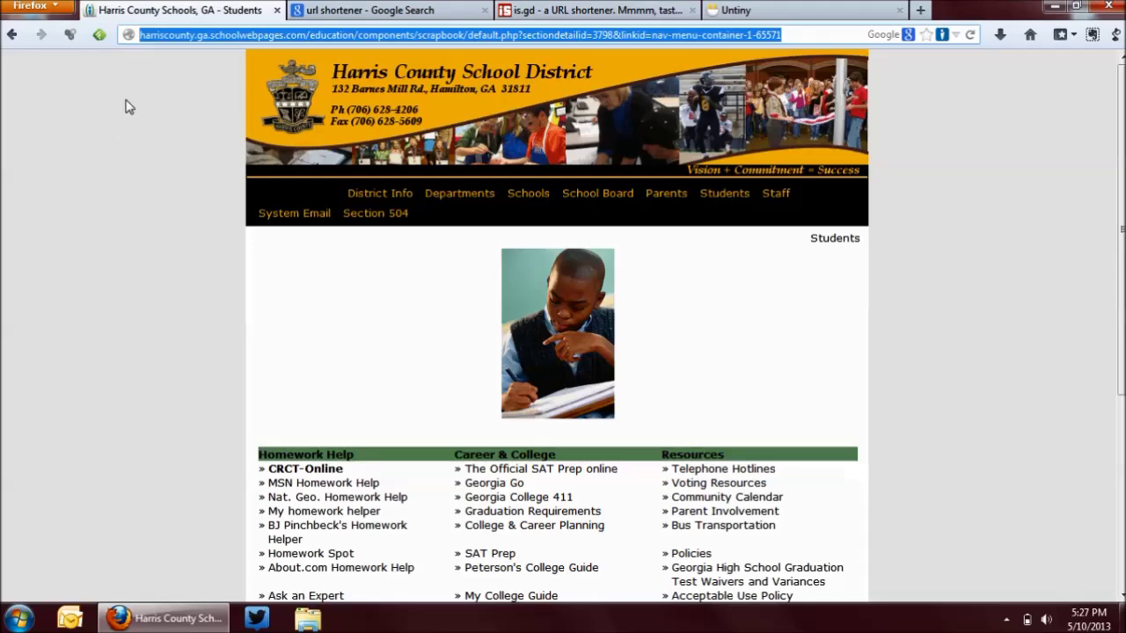
left_click(314, 10)
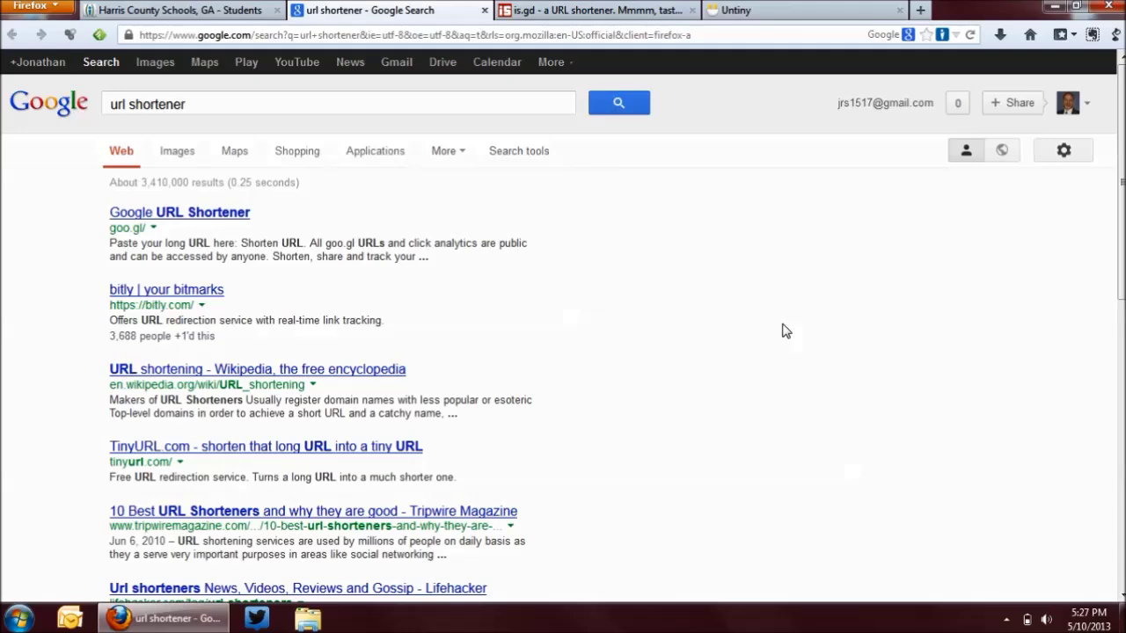
left_click(550, 11)
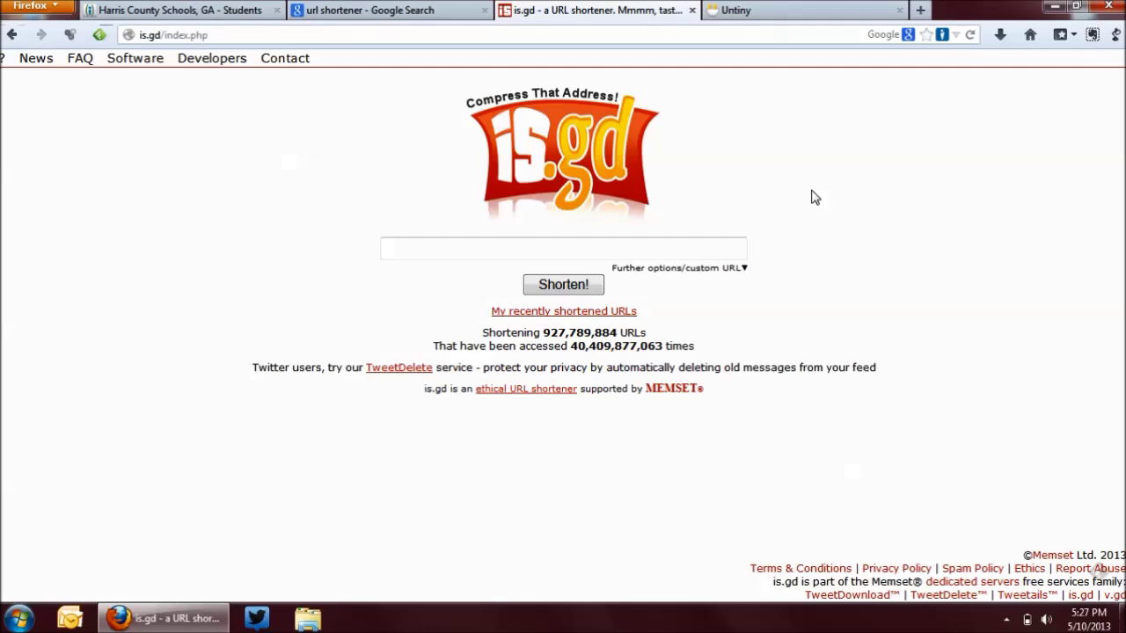
left_click(187, 11)
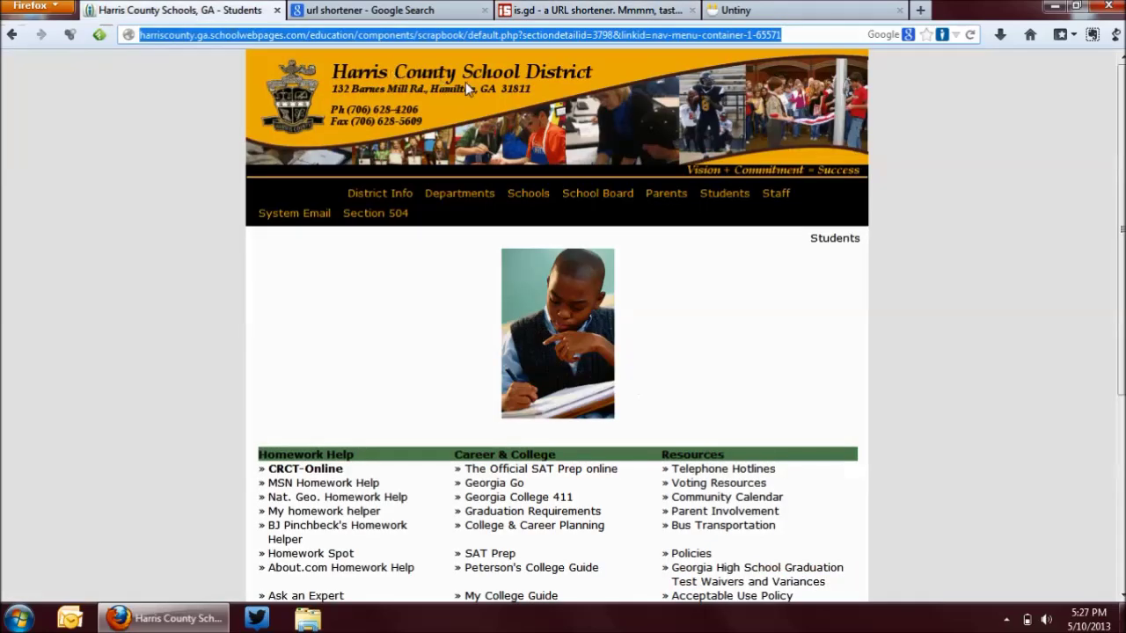
right_click(480, 34)
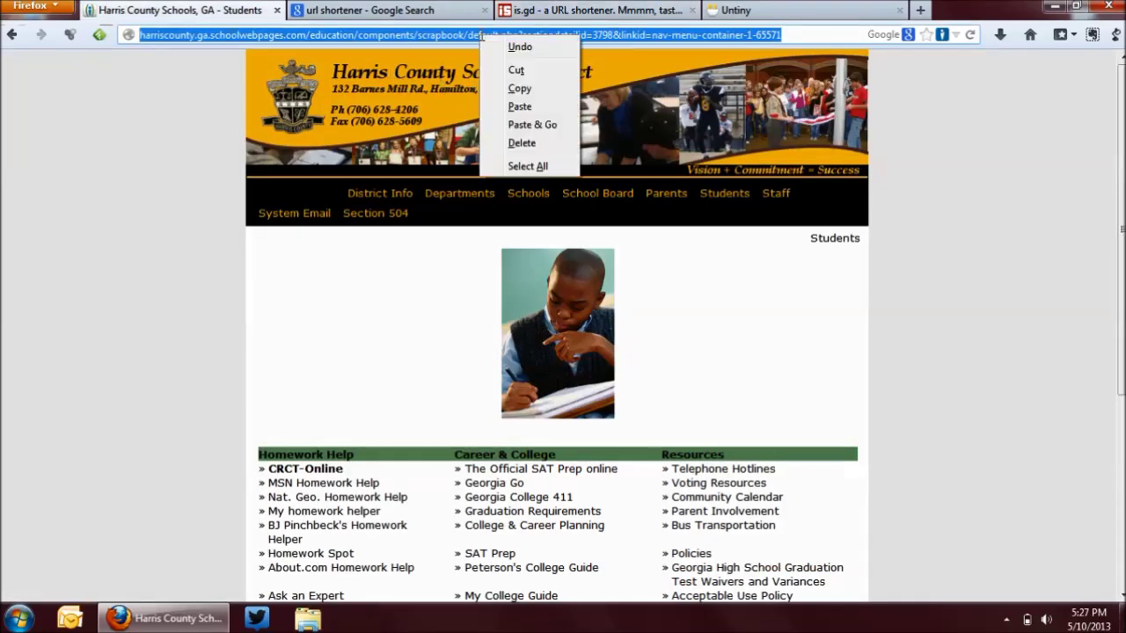
left_click(524, 89)
Step: Shorten the copied school page address with is.gd, get the short link as a QR code, and select the short link
left_click(527, 12)
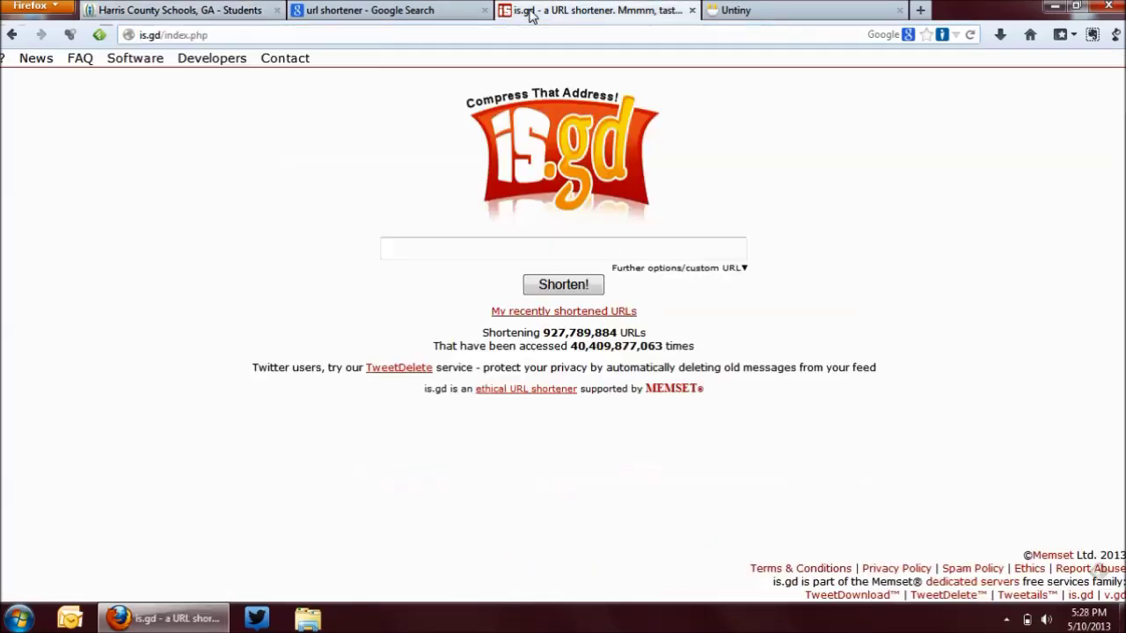
left_click(498, 250)
right_click(479, 249)
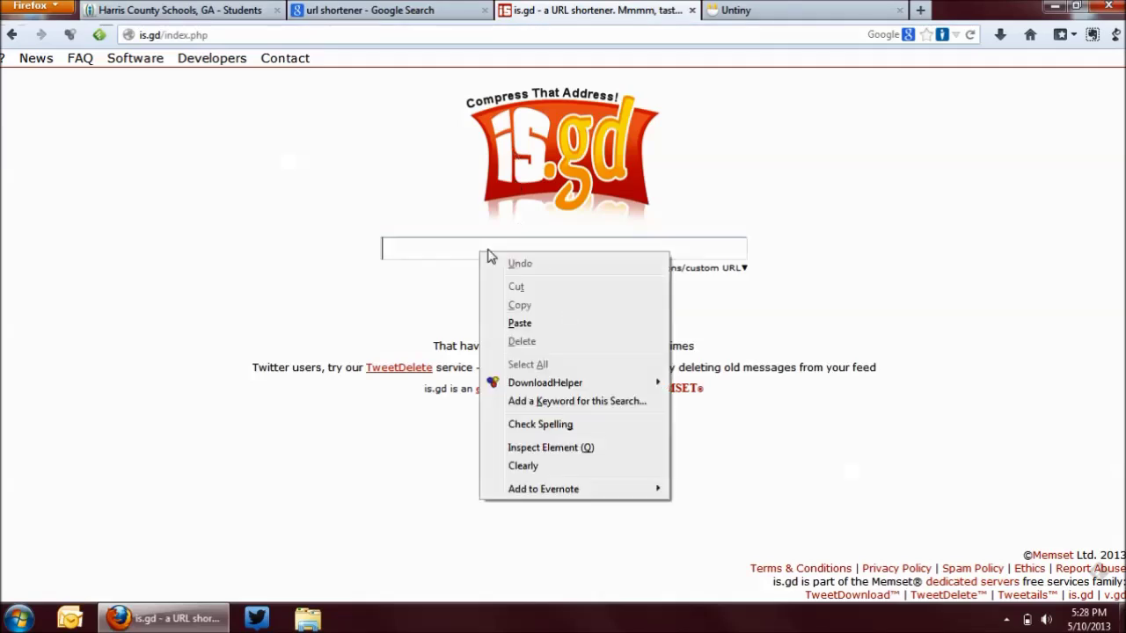
left_click(527, 324)
left_click(564, 291)
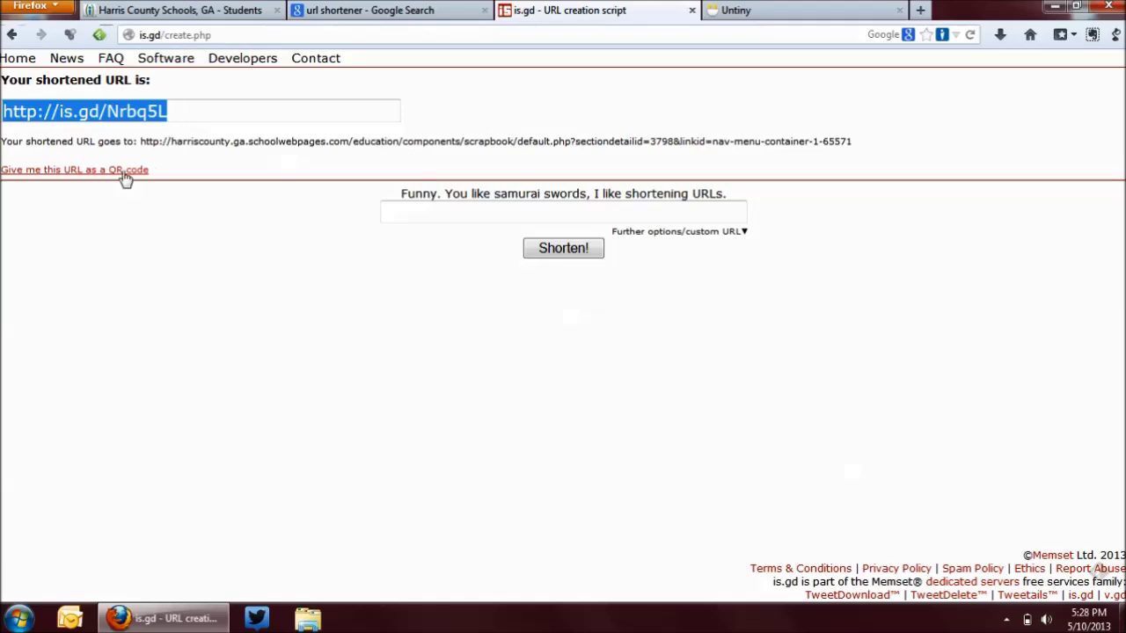
left_click(101, 174)
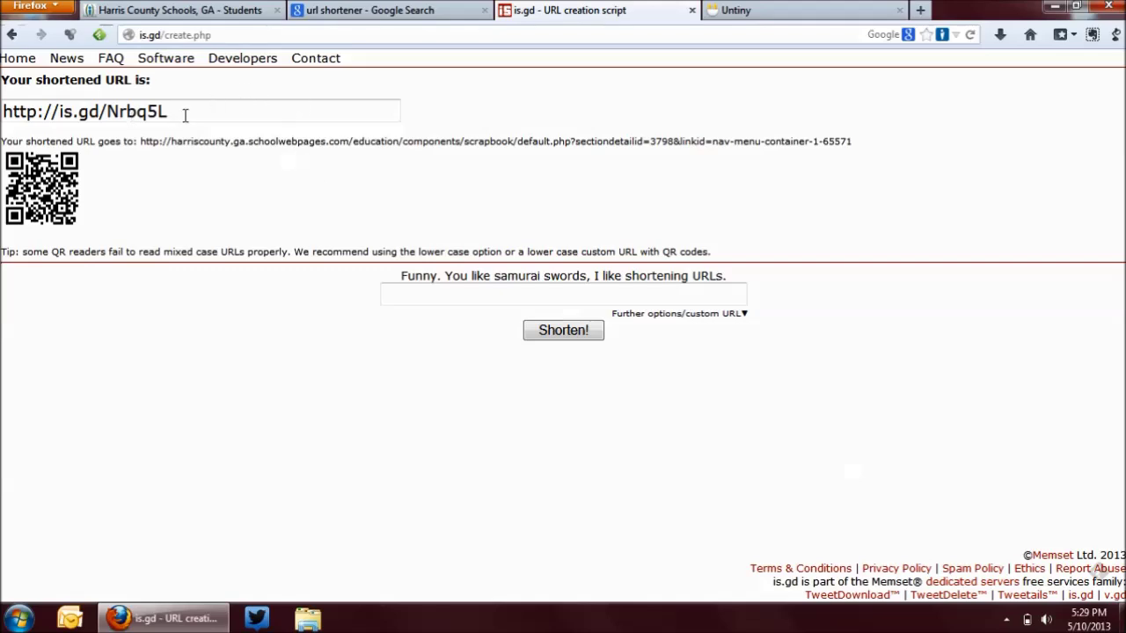
left_click(186, 114)
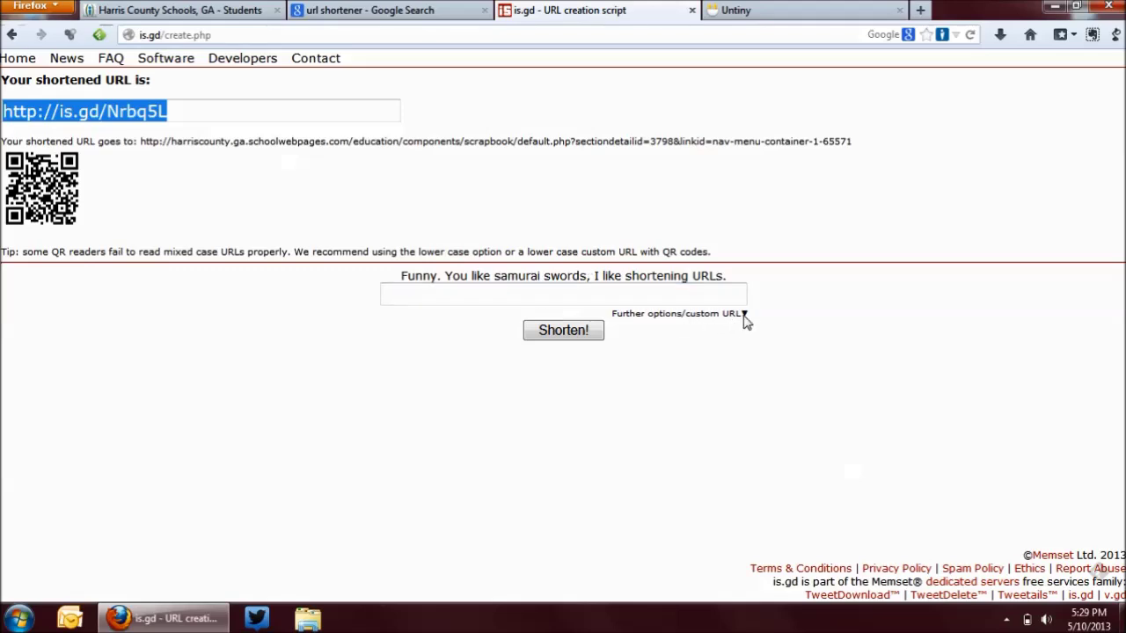
Step: Shorten the same school page address again using the Lower case option
left_click(743, 317)
left_click(464, 293)
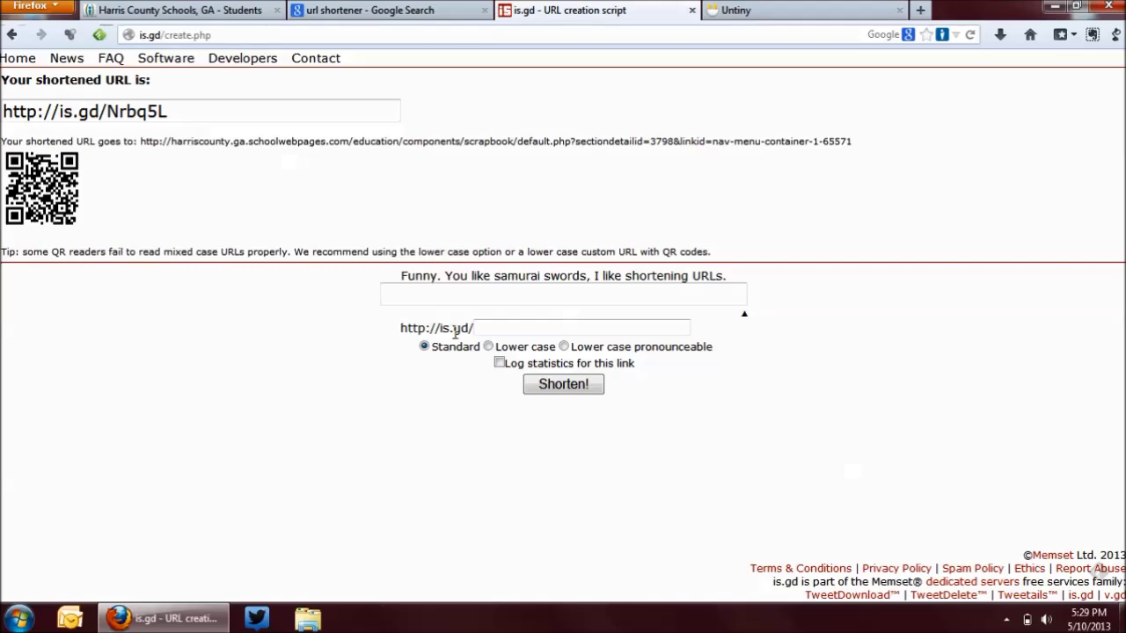
key("ctrl+v")
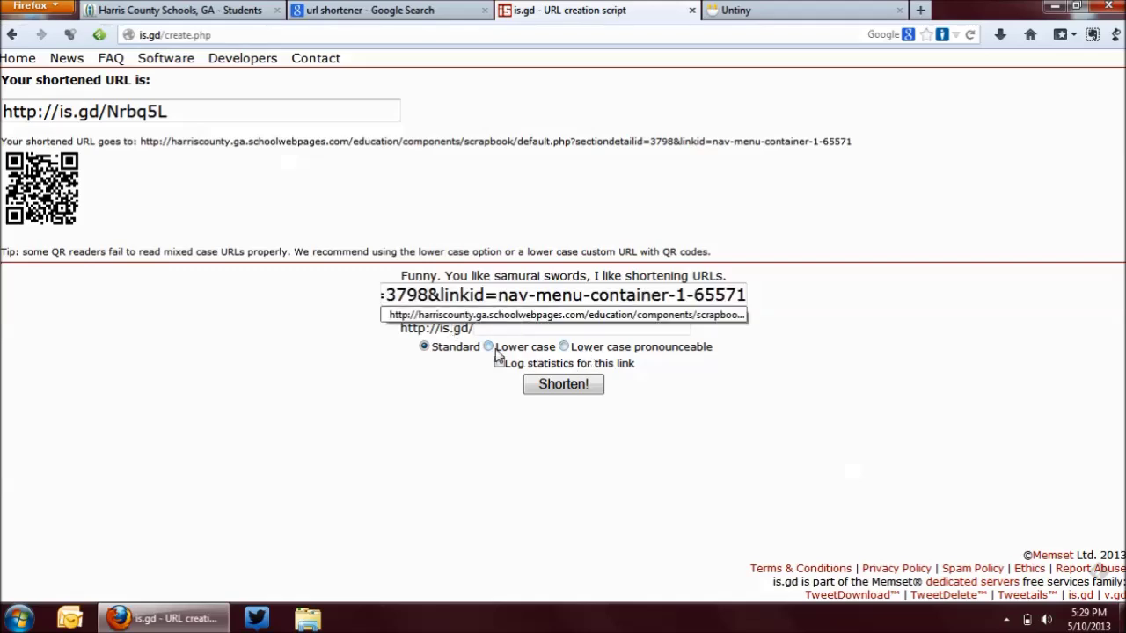
left_click(489, 348)
left_click(489, 347)
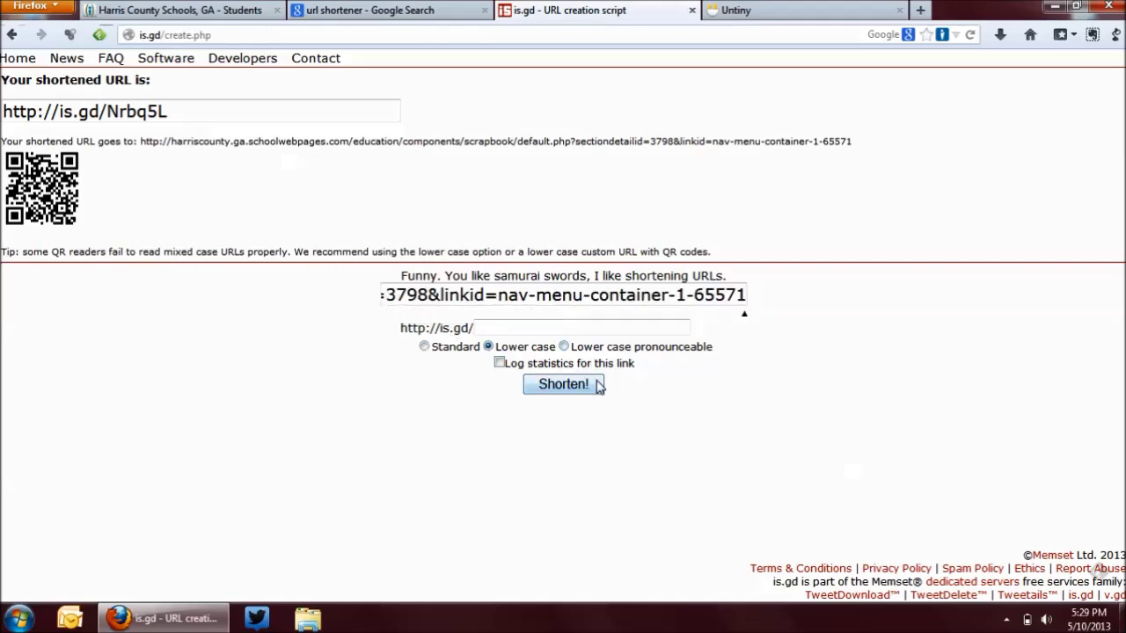
left_click(564, 388)
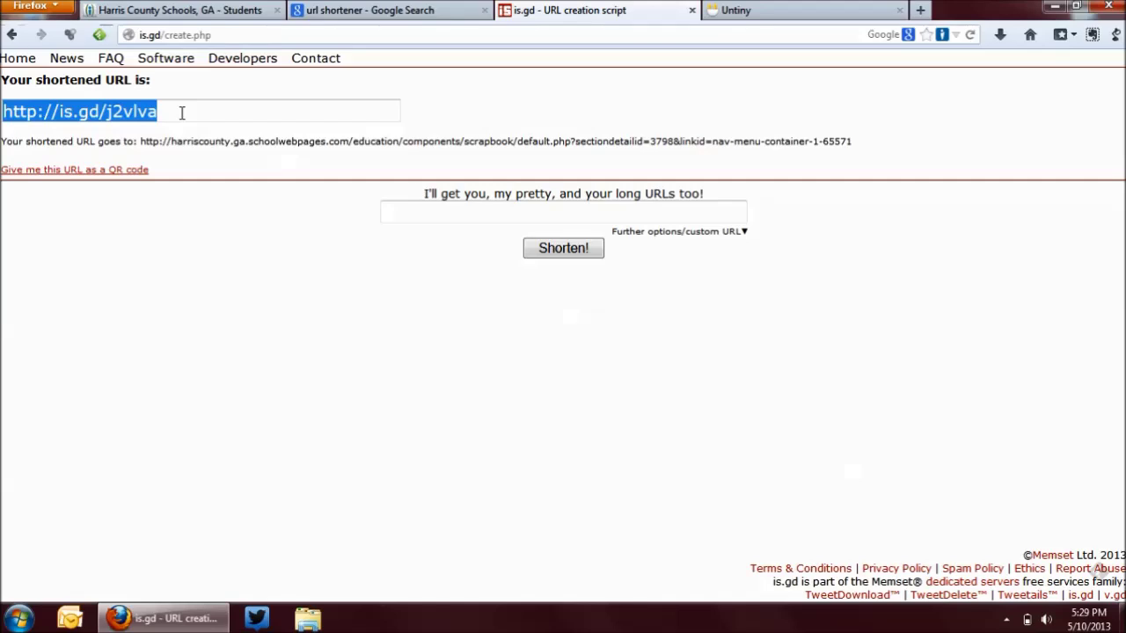
Step: Shorten the school page address once more using the Lower case pronounceable option
left_click(744, 233)
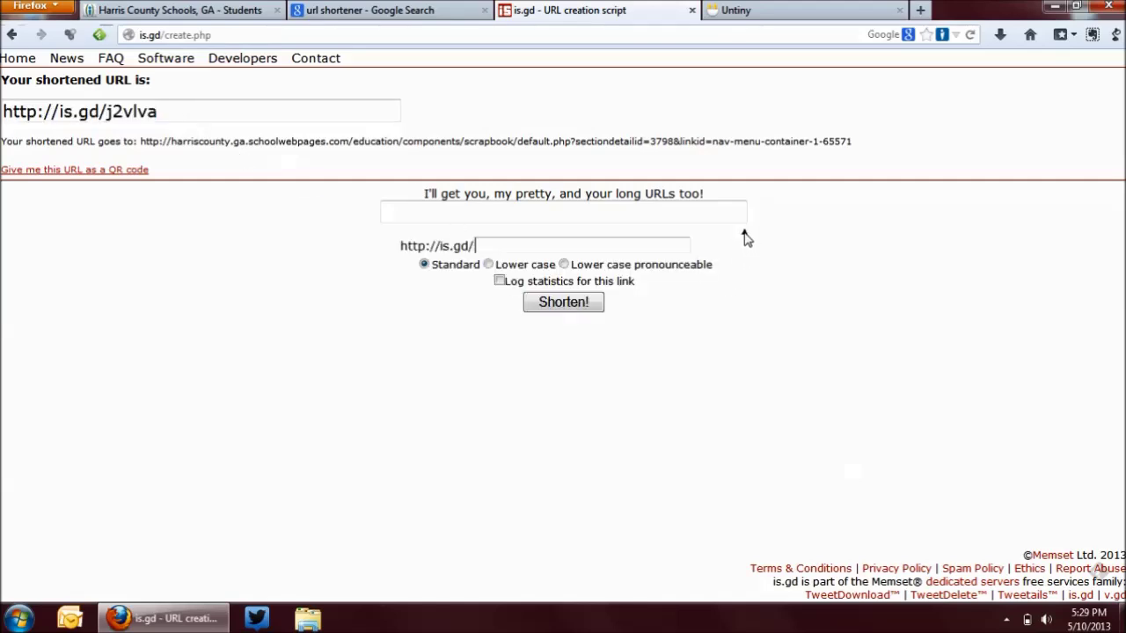
left_click(565, 266)
left_click(471, 212)
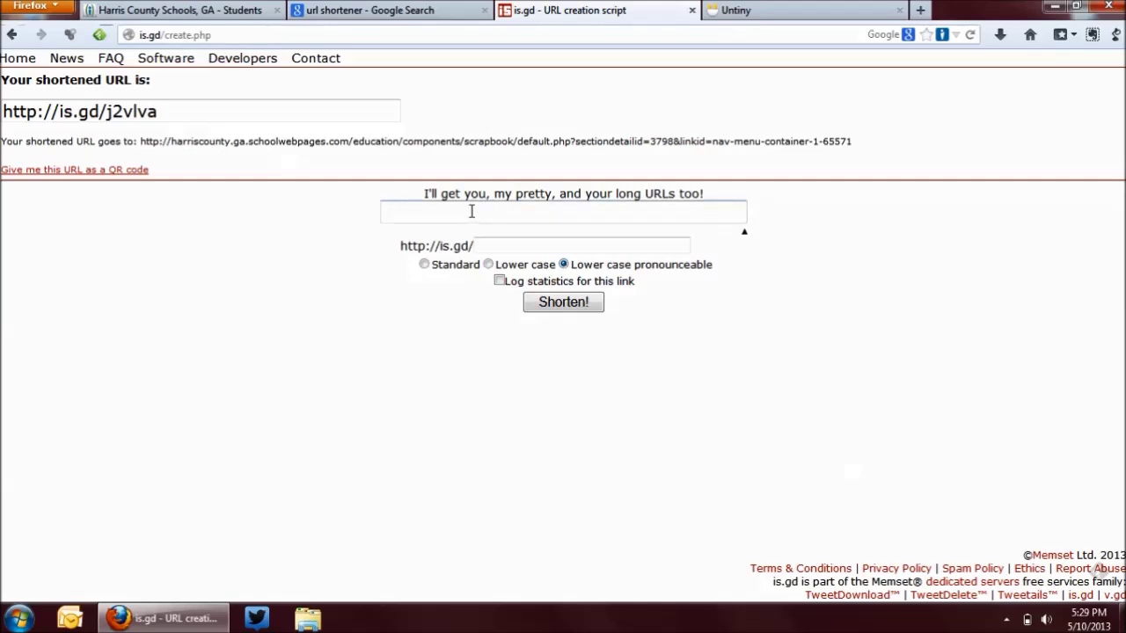
key("ctrl+v")
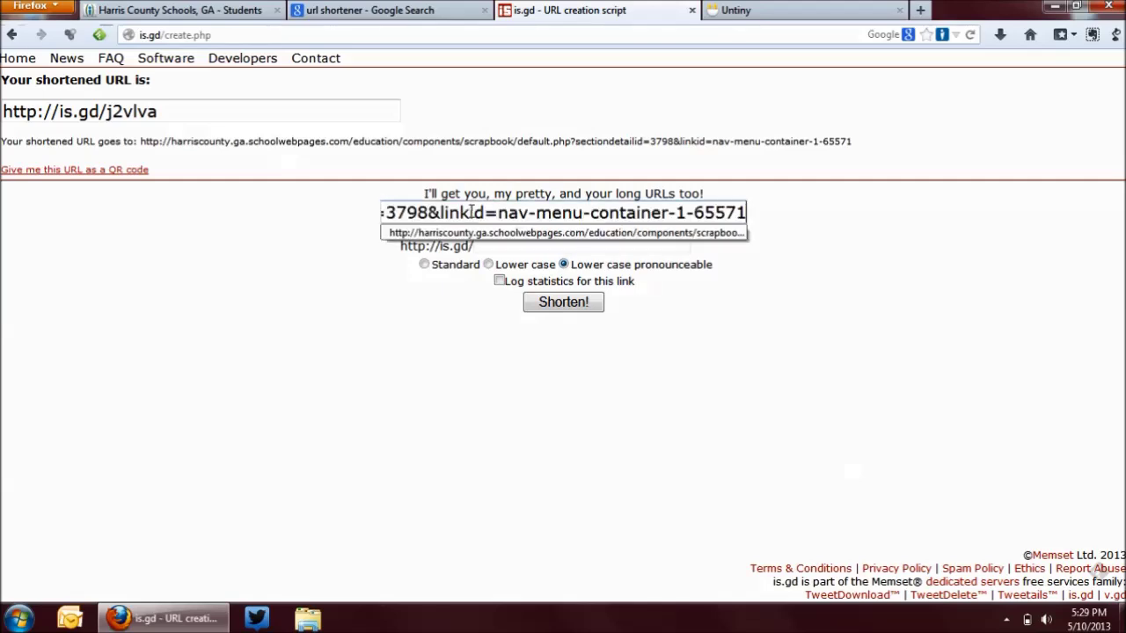
left_click(868, 252)
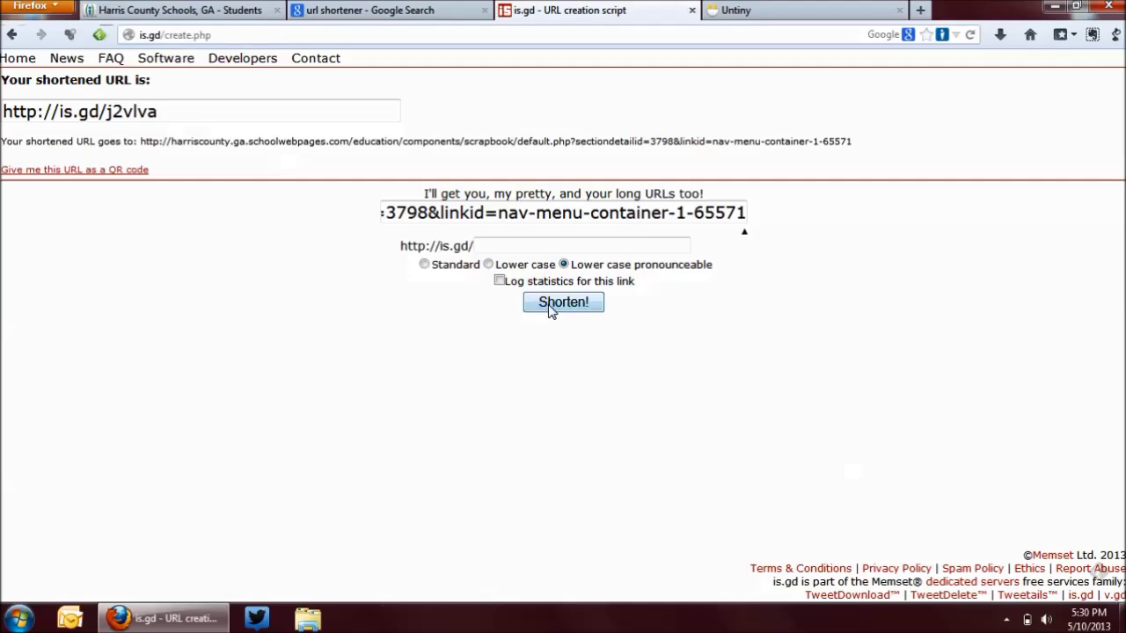
left_click(549, 307)
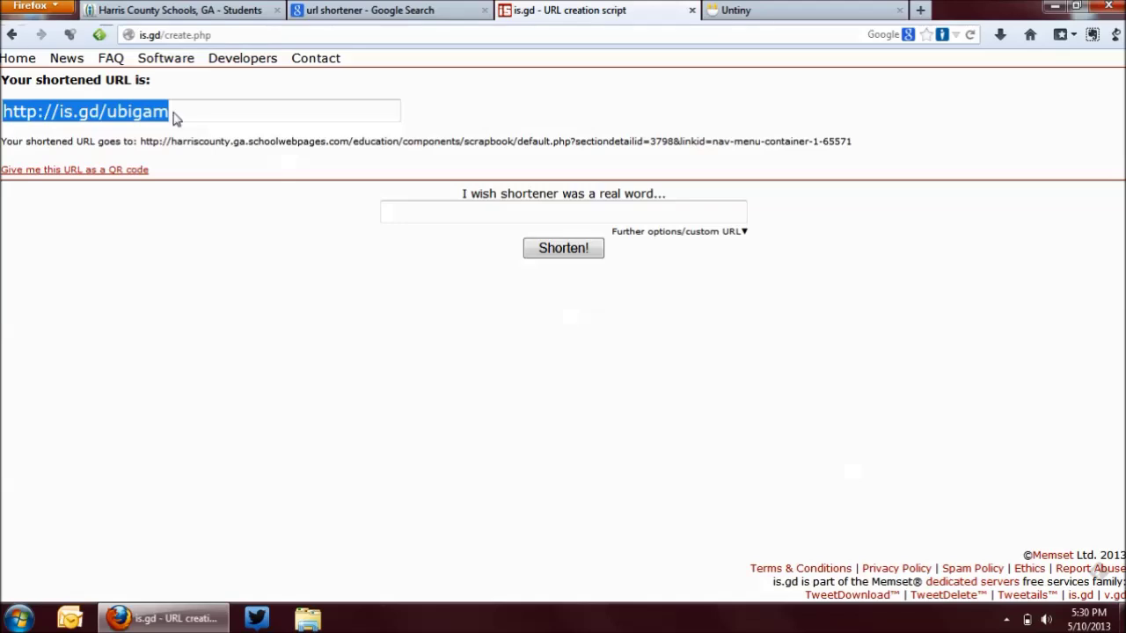
Step: Show the further options for a new short link and paste the school page address as its destination
left_click(744, 234)
left_click(744, 234)
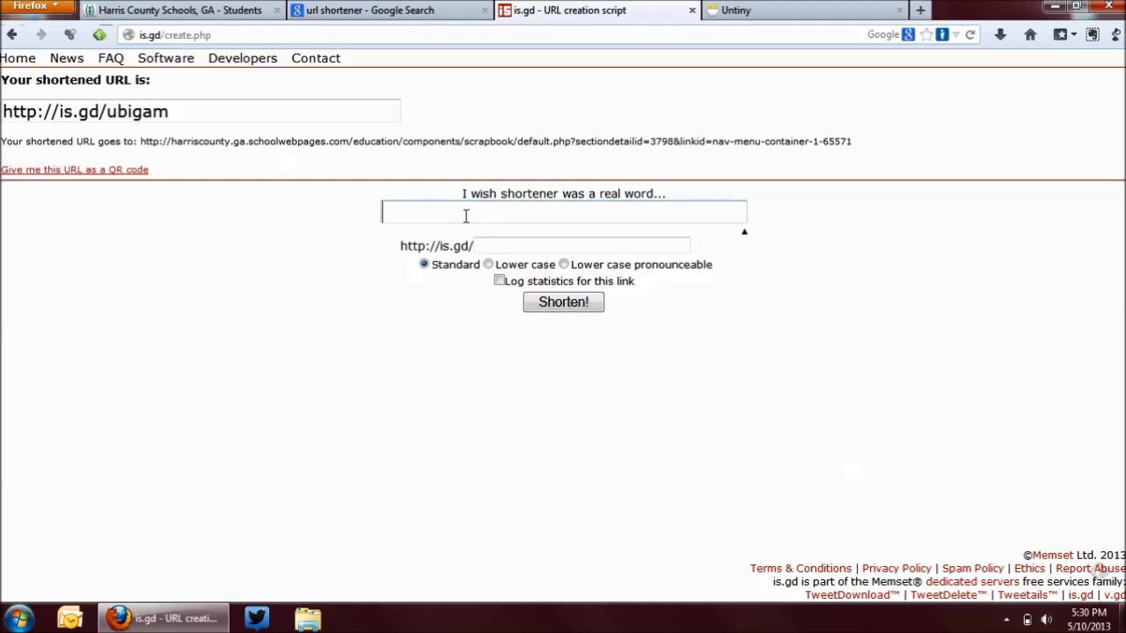
key("ctrl+v")
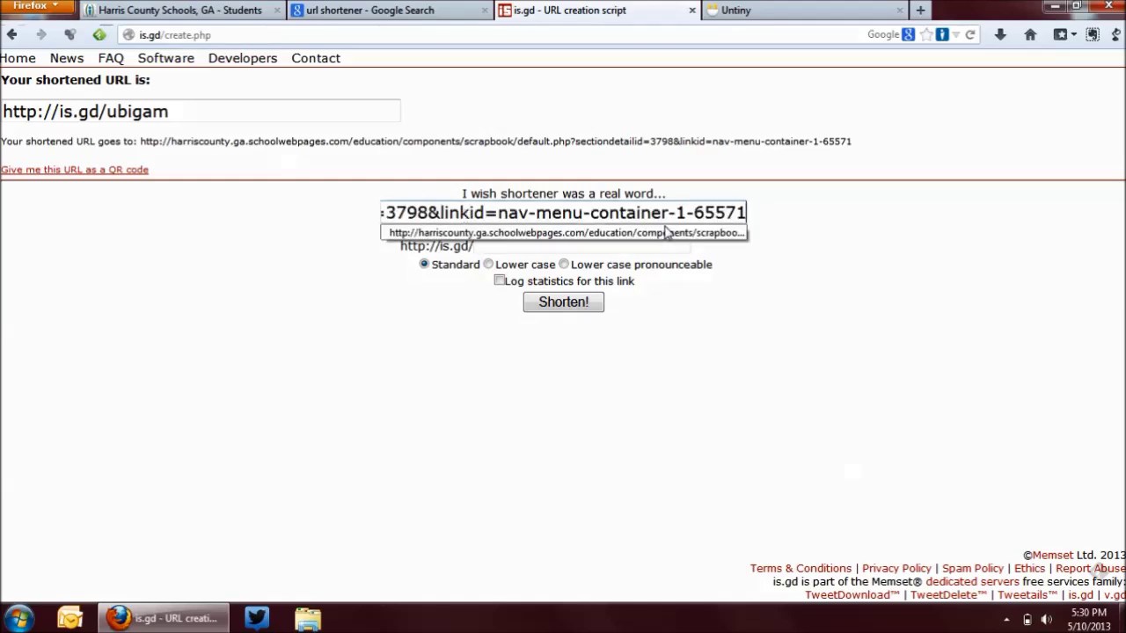
left_click(666, 248)
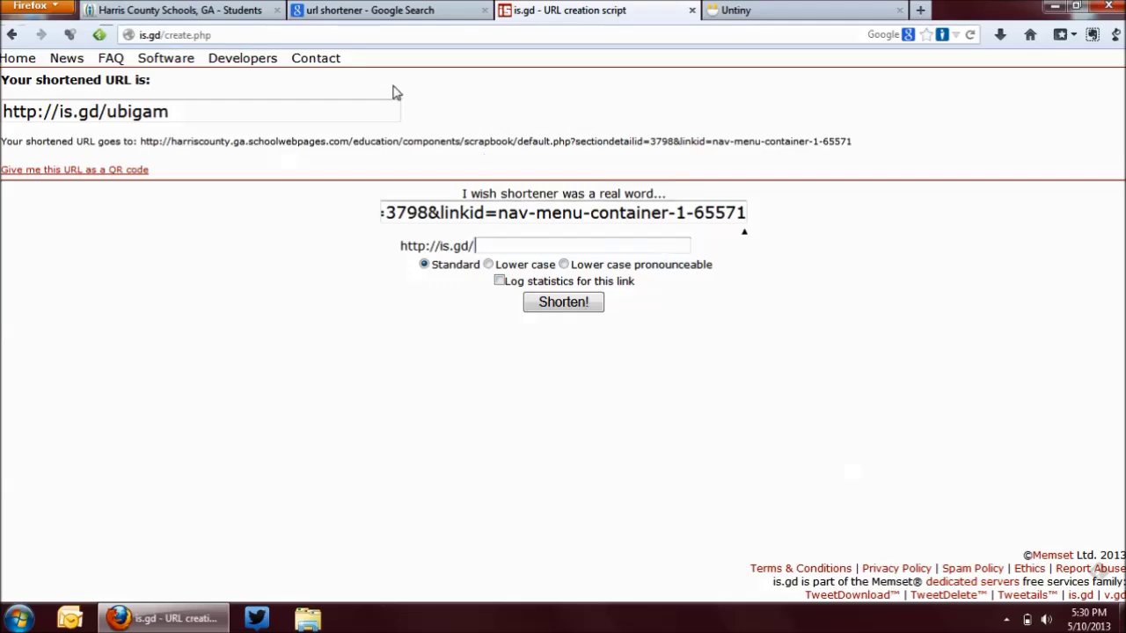
left_click(206, 11)
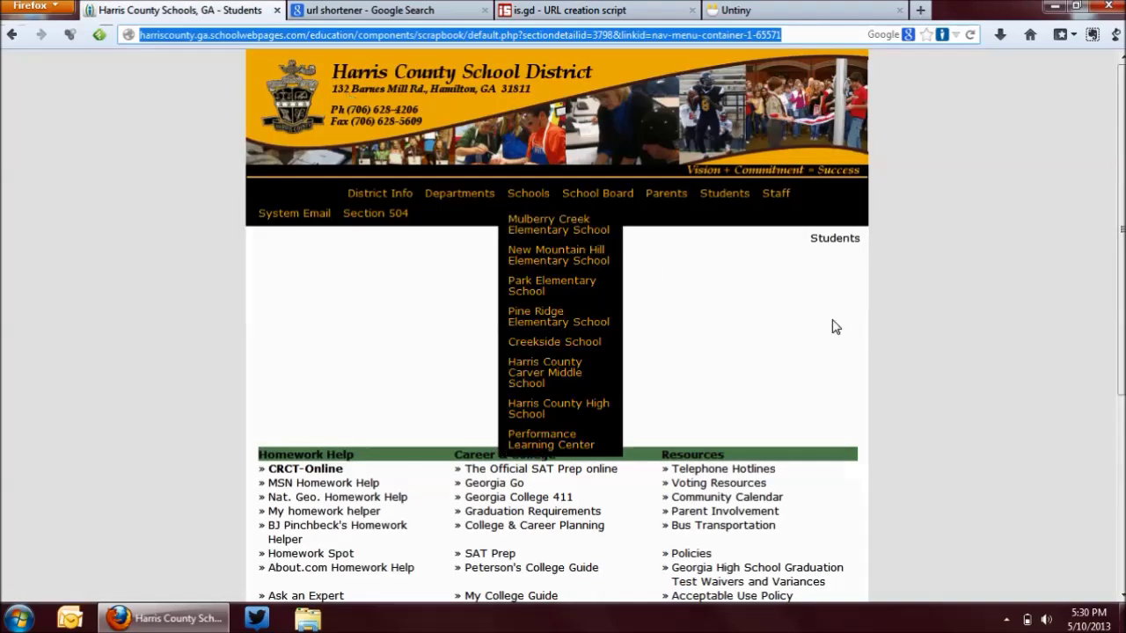
left_click(750, 15)
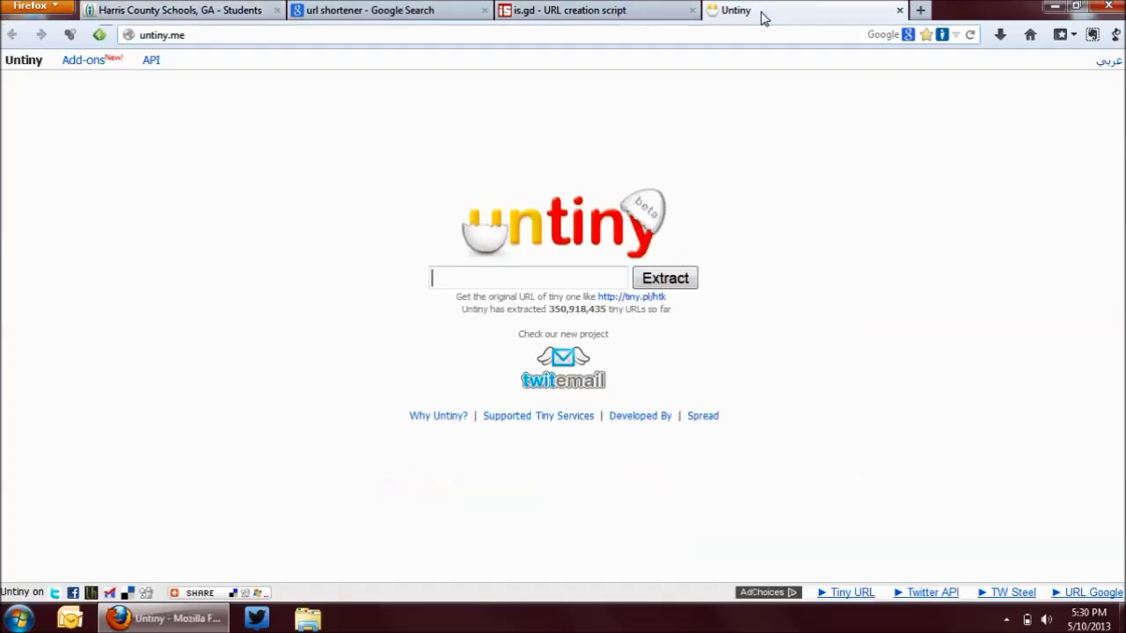
left_click(522, 9)
Step: Create the short link with the custom ending studentharrisk12 and statistics logging enabled
left_click(538, 247)
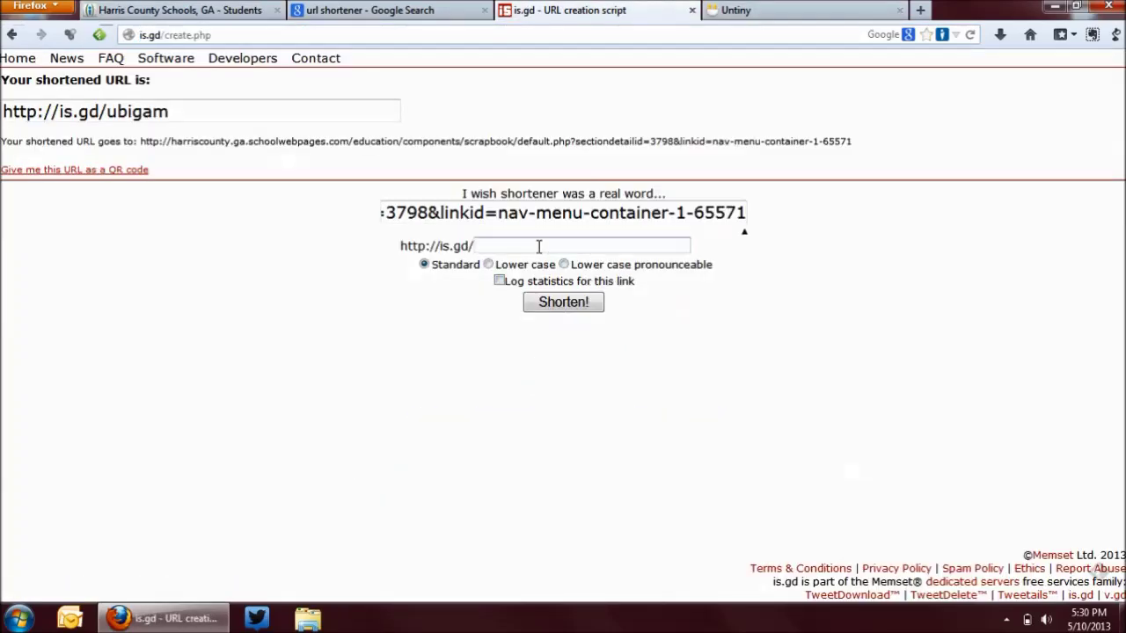
type("s")
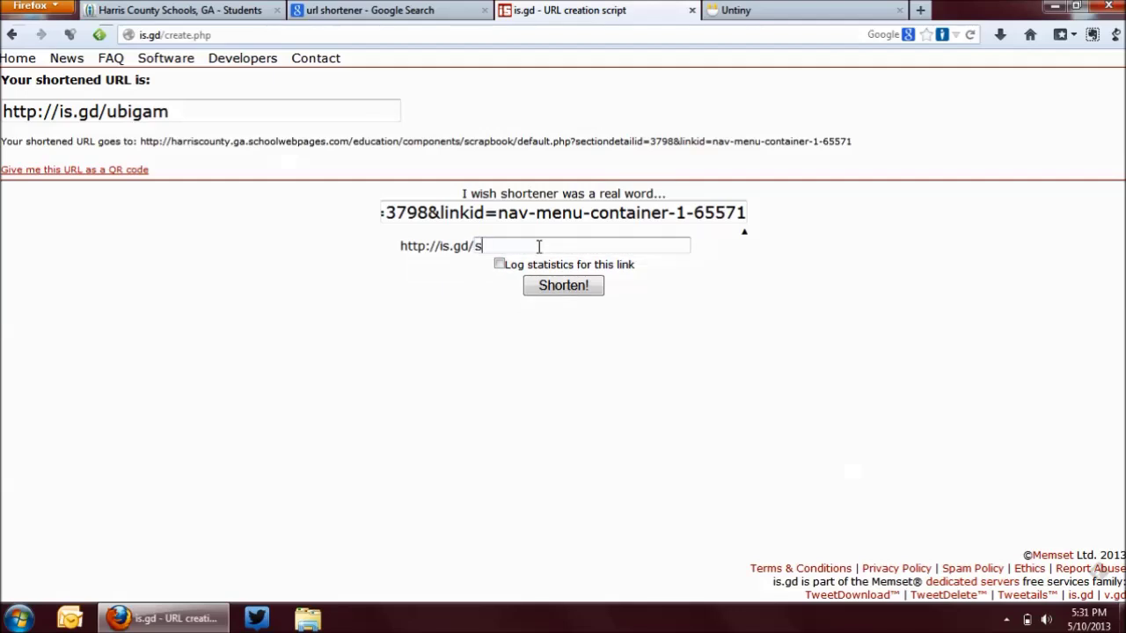
type("tuden")
key("BackSpace")
key("BackSpace")
type("ent")
key("BackSpace")
type("harrisk12")
left_click(499, 264)
left_click(556, 290)
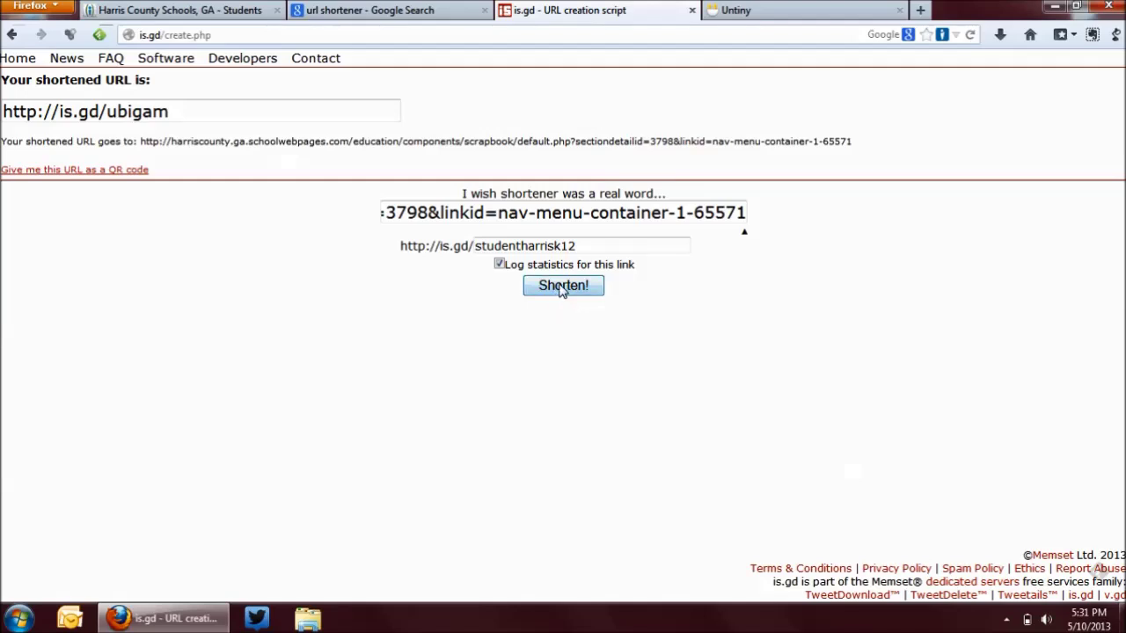
left_click(560, 291)
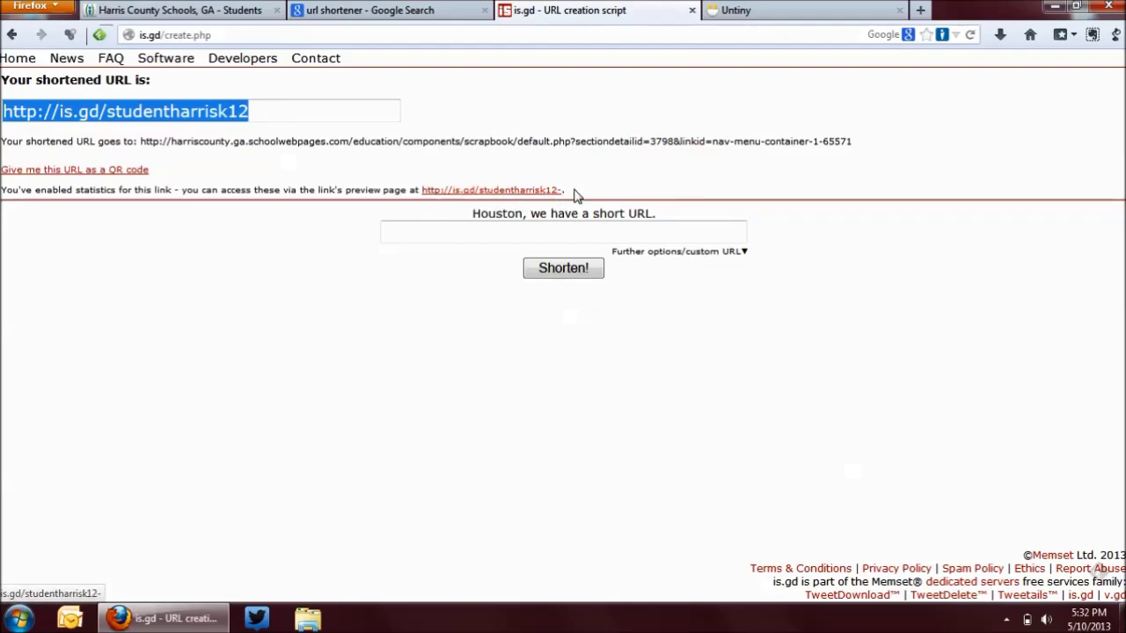
Step: Open the link statistics for studentharrisk12 and review its visits, weekly hits chart and top referrers
left_click(460, 192)
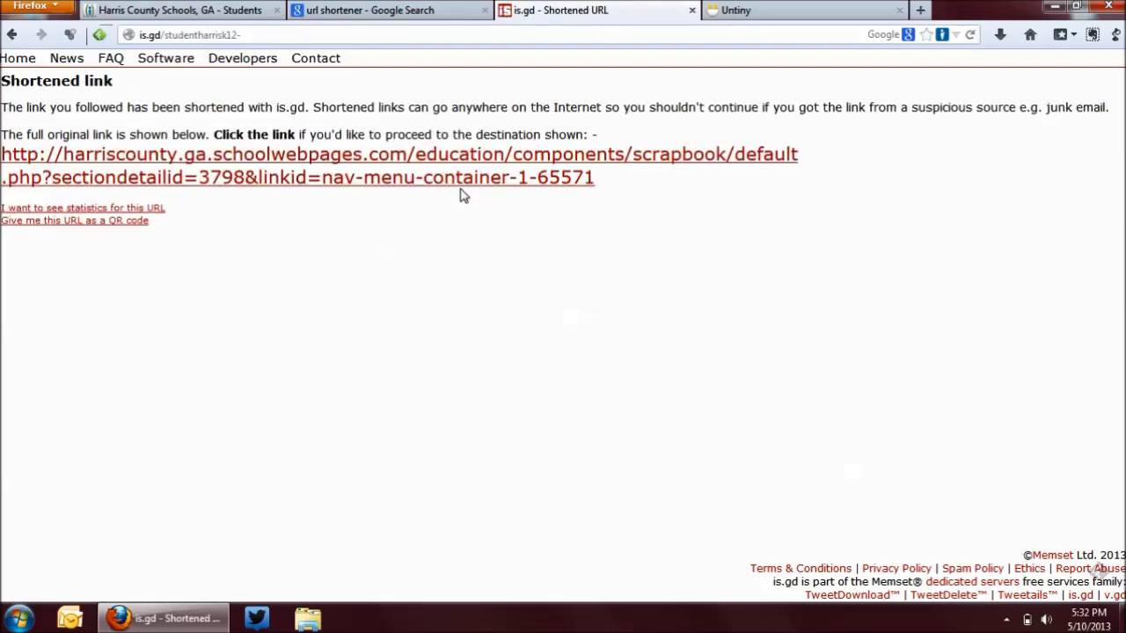
left_click(86, 210)
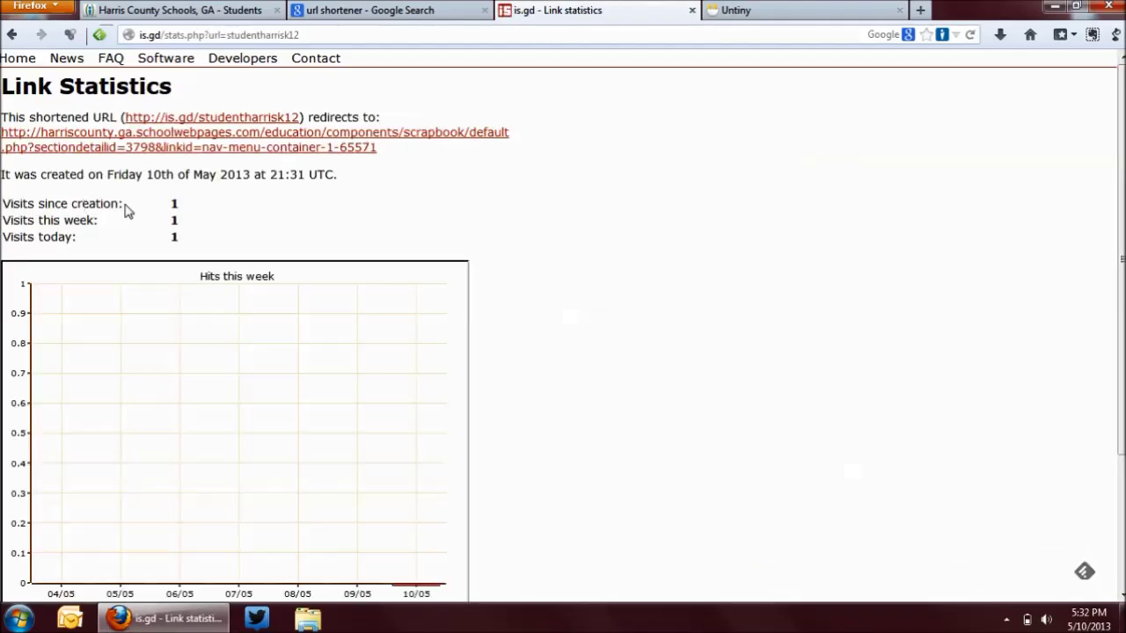
scroll(829, 274, "down", 2)
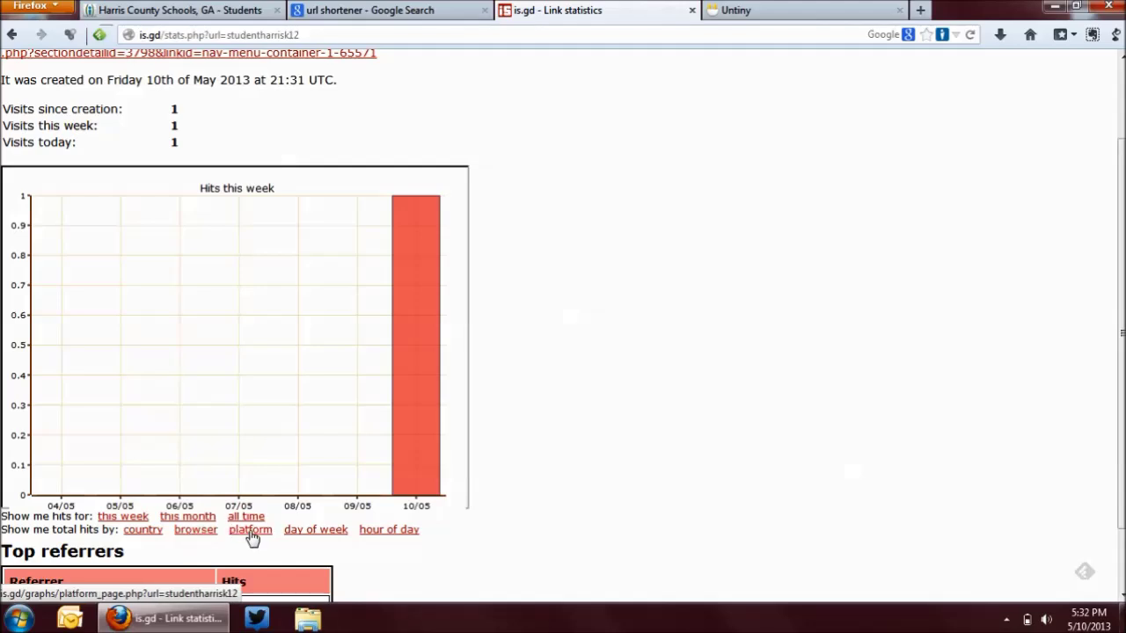
scroll(862, 293, "down", 2)
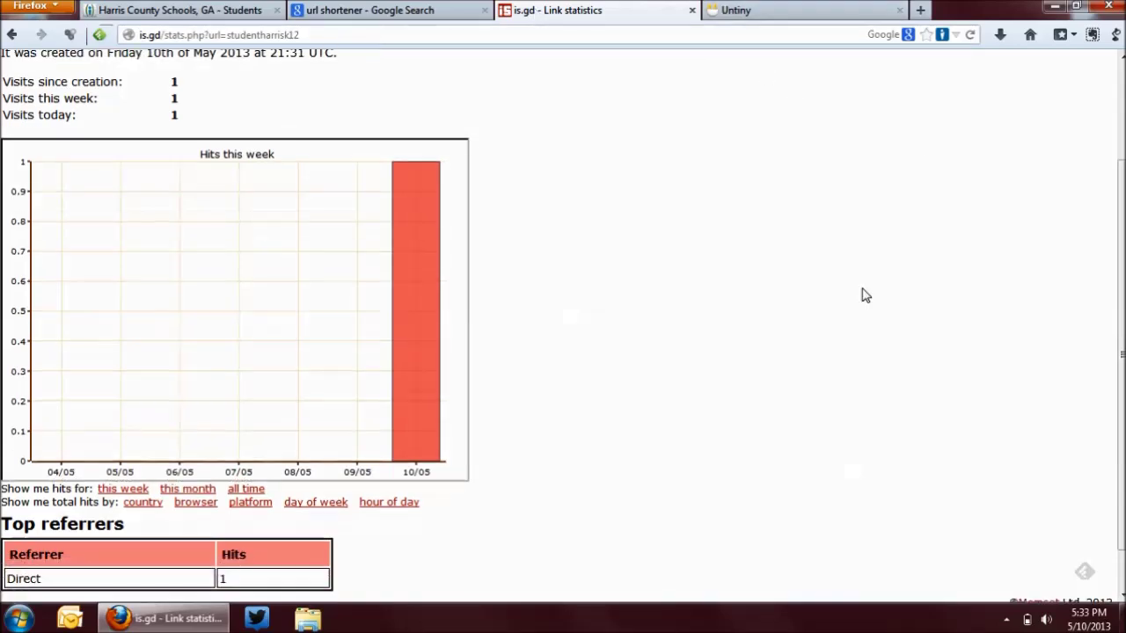
scroll(841, 373, "up", 3)
scroll(842, 373, "up", 1)
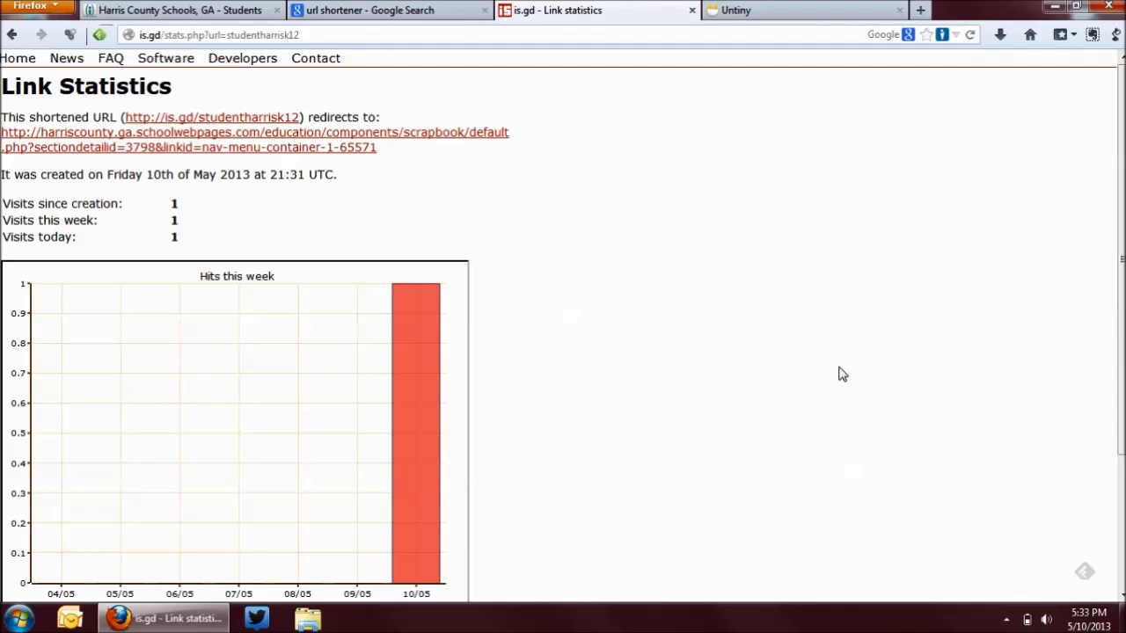
Step: Switch to the Untiny page and extract the original address behind the short link is.gd/ubigam
left_click(789, 8)
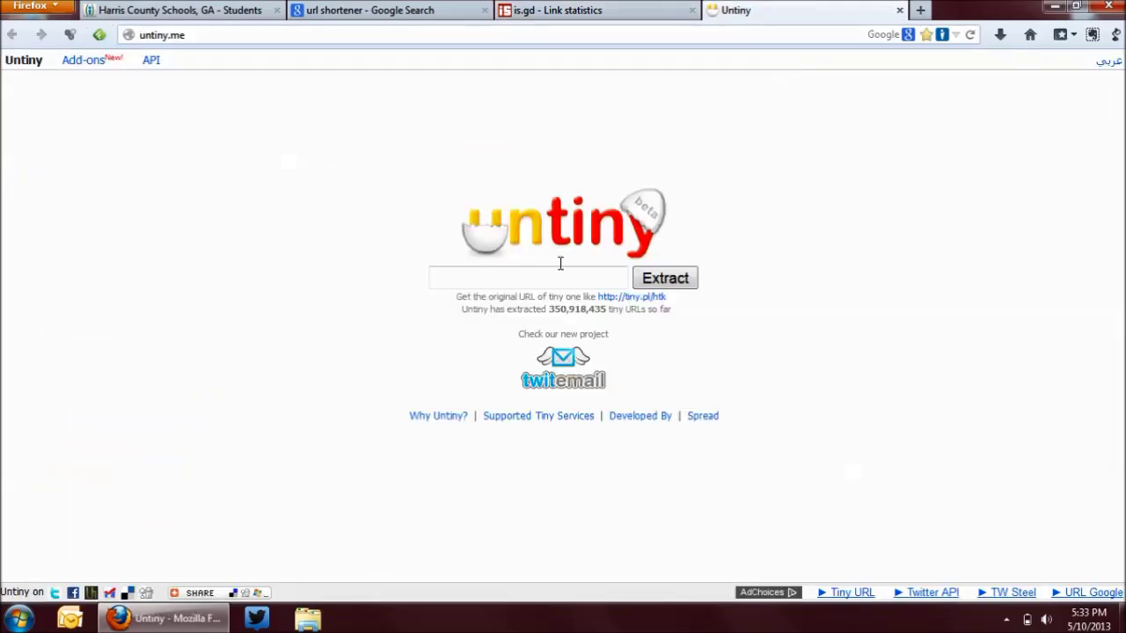
left_click(495, 281)
left_click(518, 277)
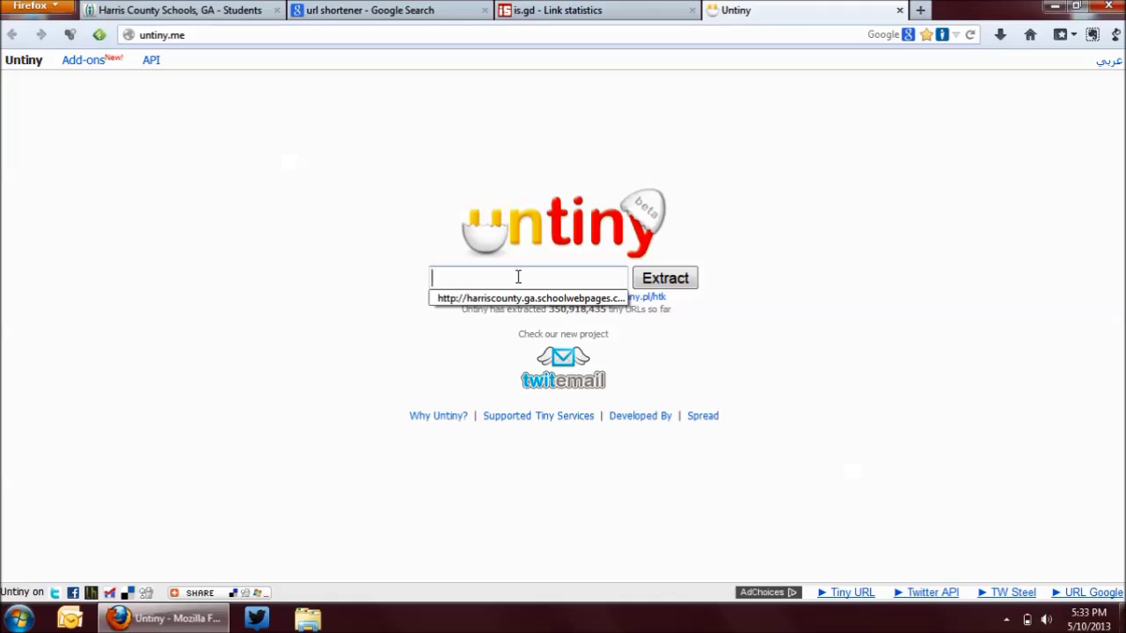
type("i")
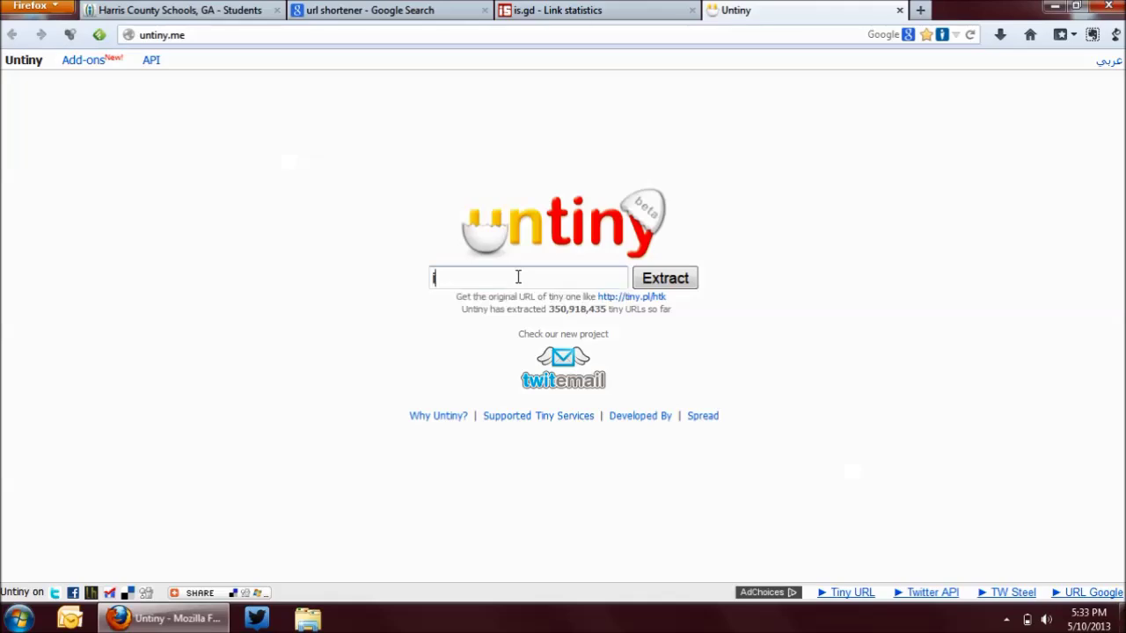
type("s.gd/ubiga")
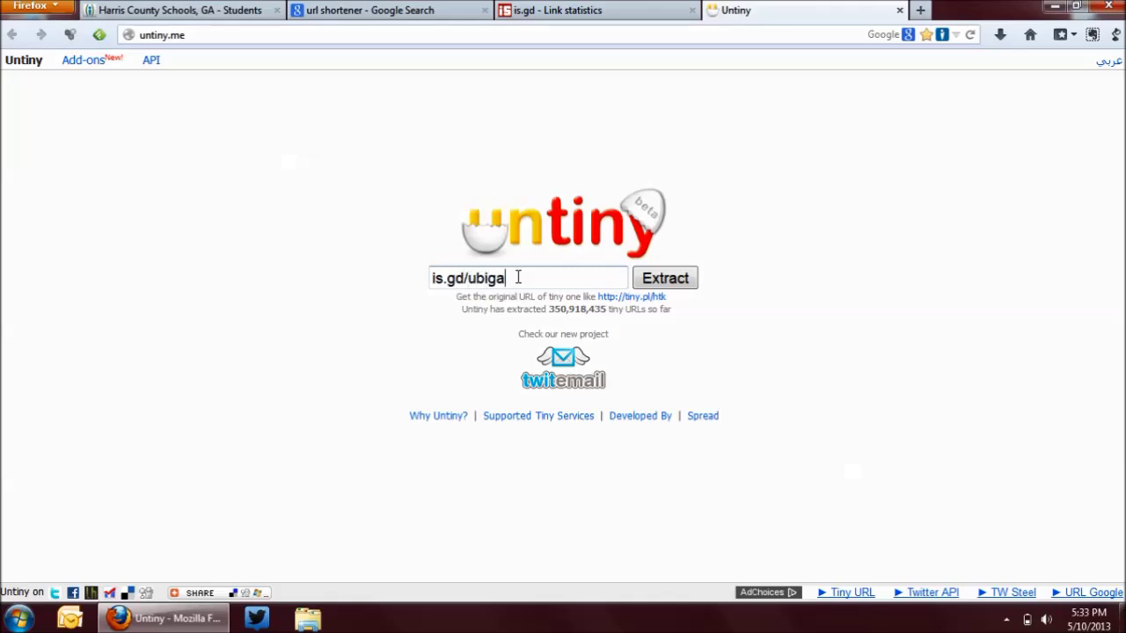
type("m")
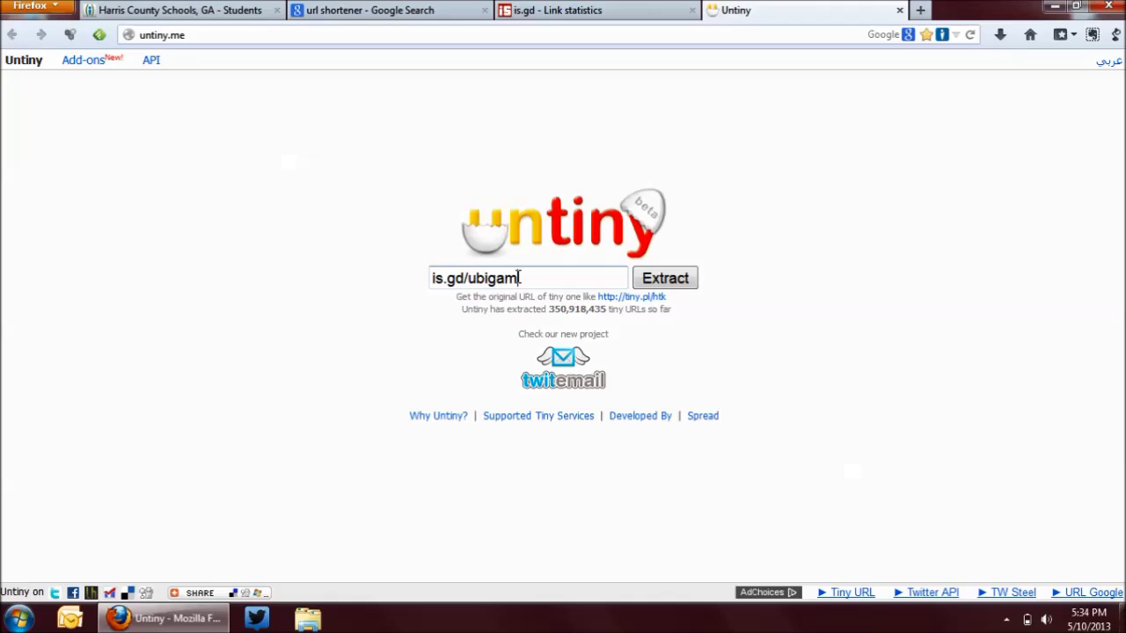
left_click(668, 284)
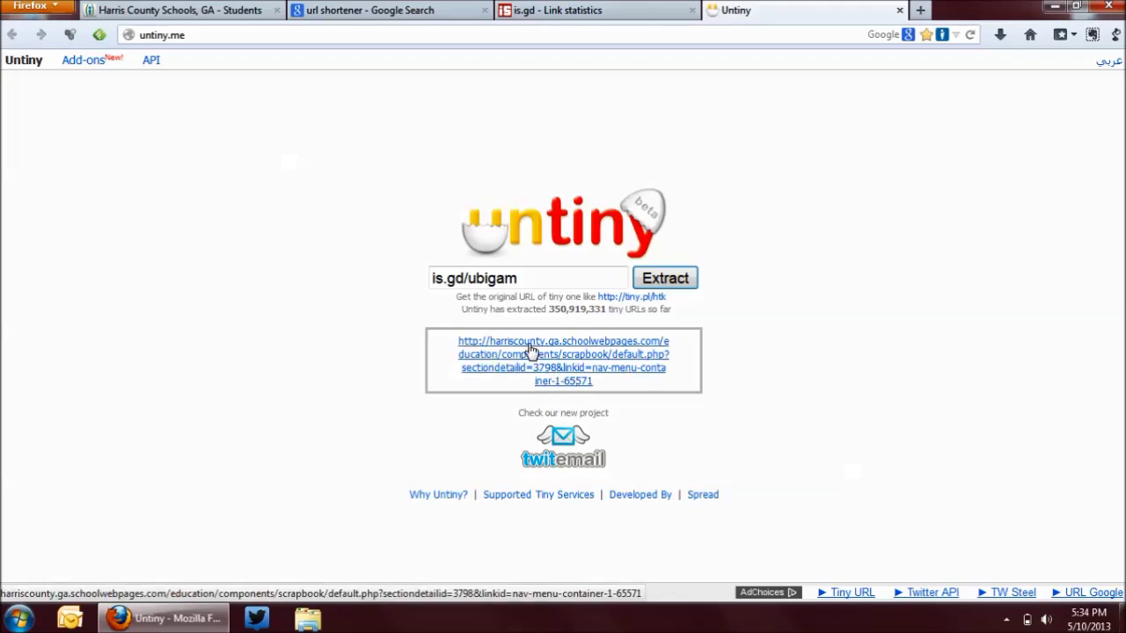
Step: Open the extracted school page address to check its destination, and minimize the browser window
left_click(529, 352)
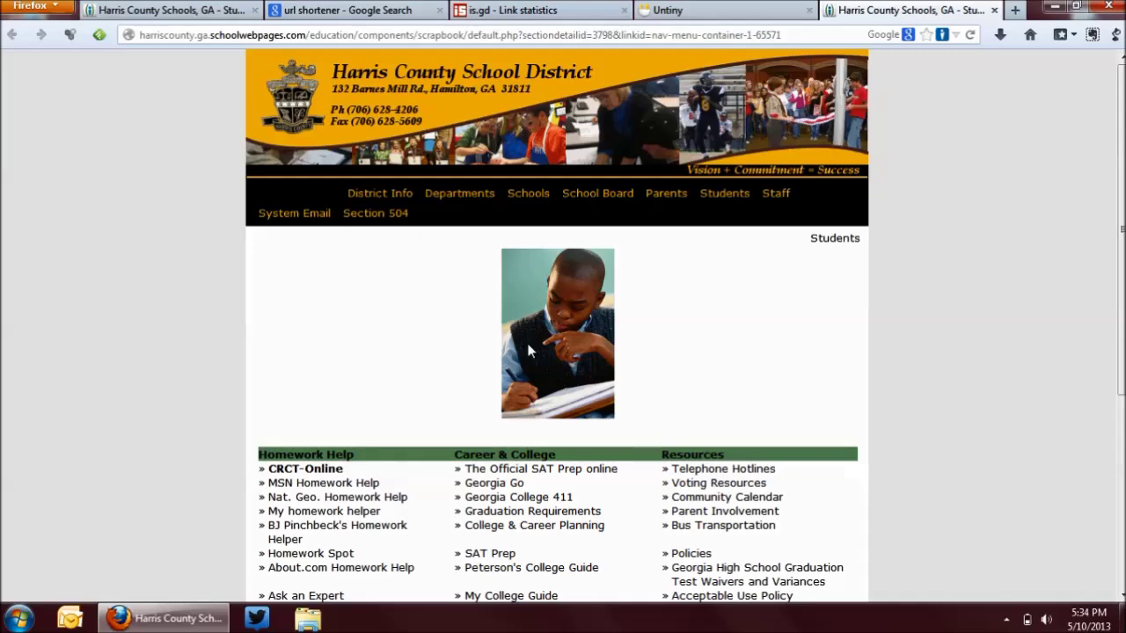
left_click(1054, 6)
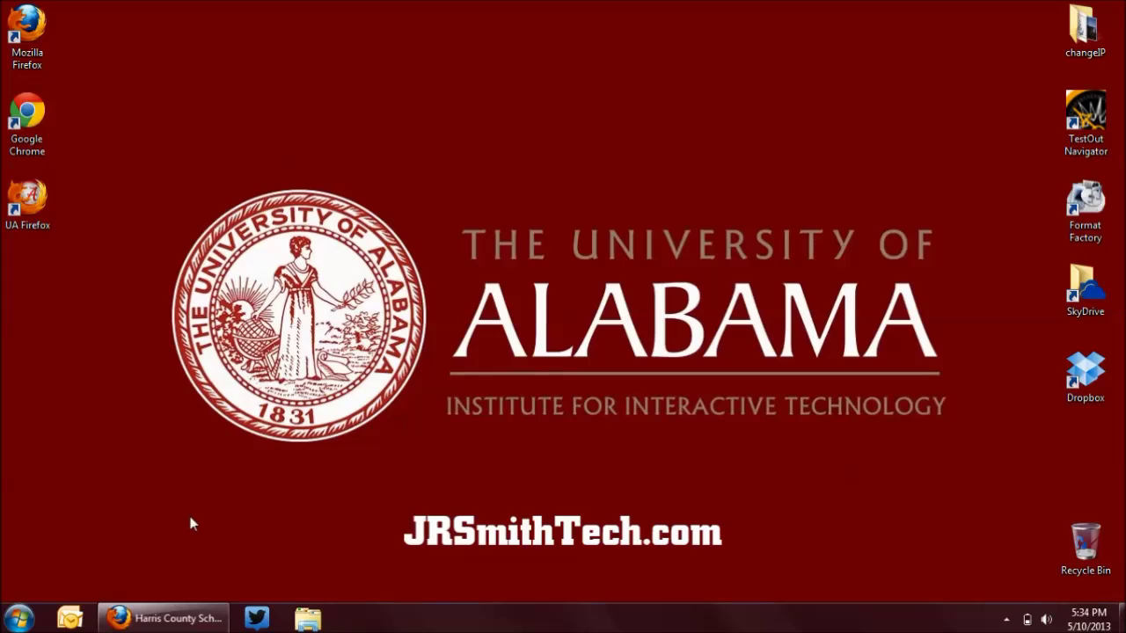